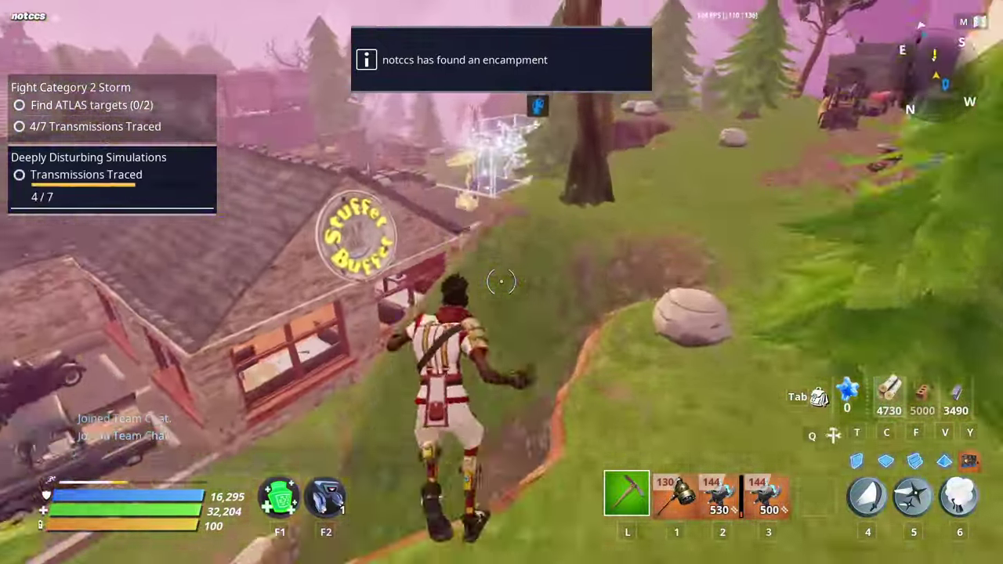
- Cross the rooftops to the glowing yellow radar dish outline and deploy the listening device there
{"action": "key", "text": "space"}
{"action": "key", "text": "w"}
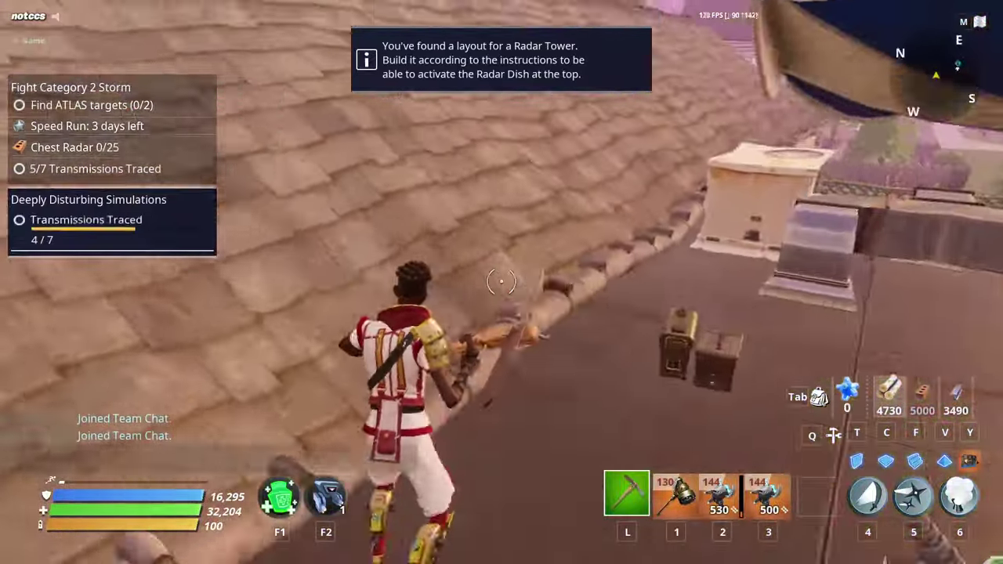
{"action": "key", "text": "w"}
{"action": "key", "text": "w"}
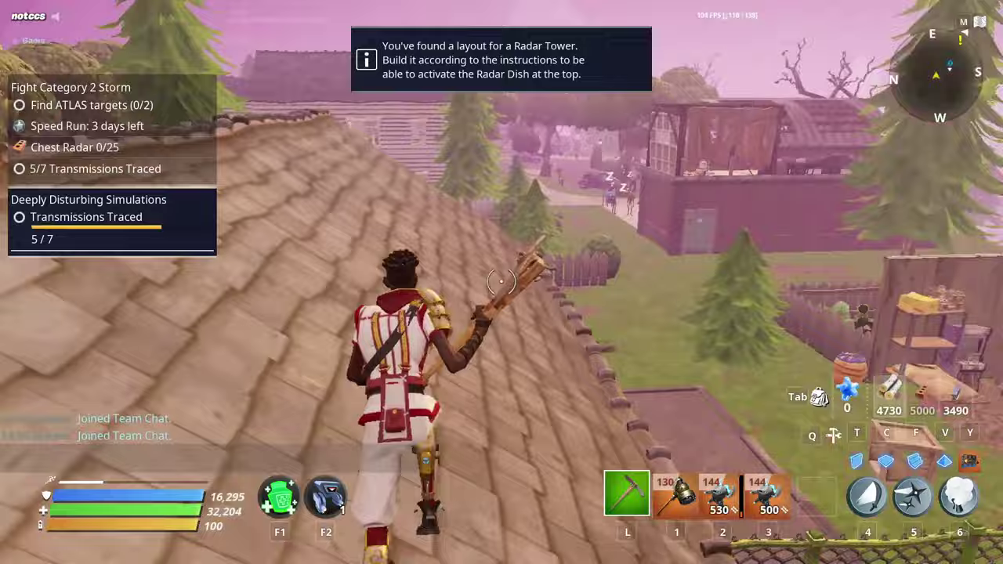
{"action": "key", "text": "w"}
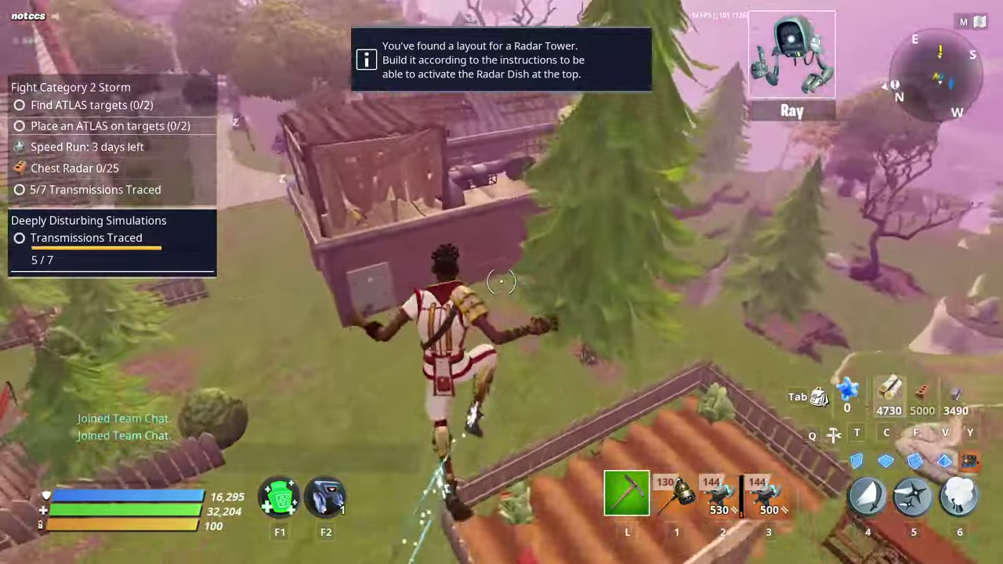
{"action": "key", "text": "w"}
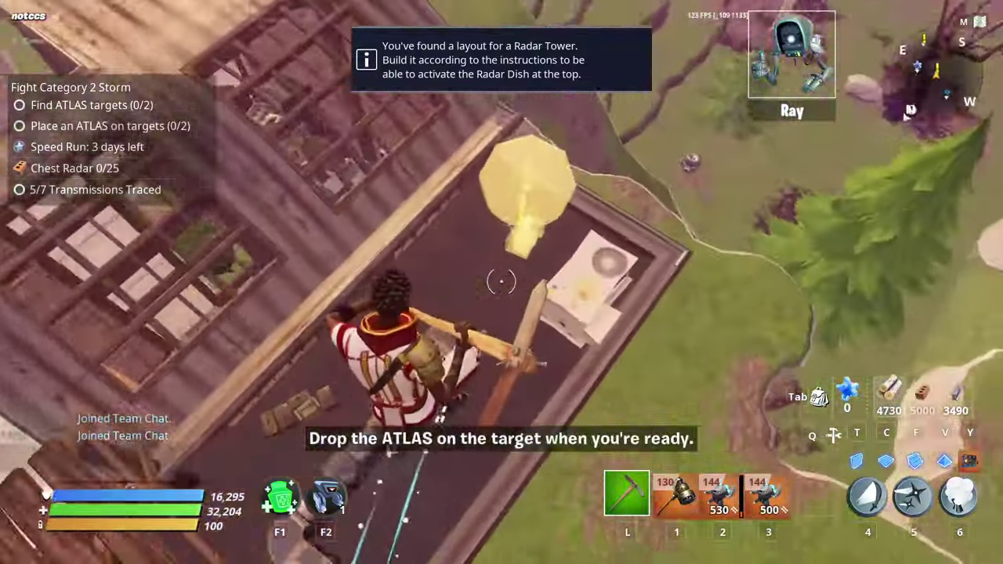
{"action": "key", "text": "e"}
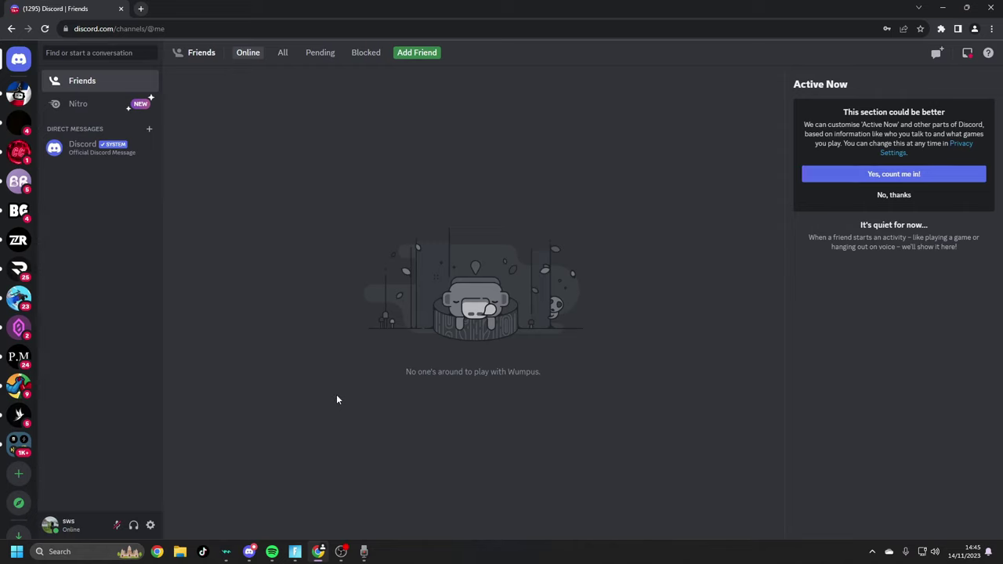
{"action": "left_click", "coordinate": [19, 473]}
{"action": "left_click", "coordinate": [502, 416]}
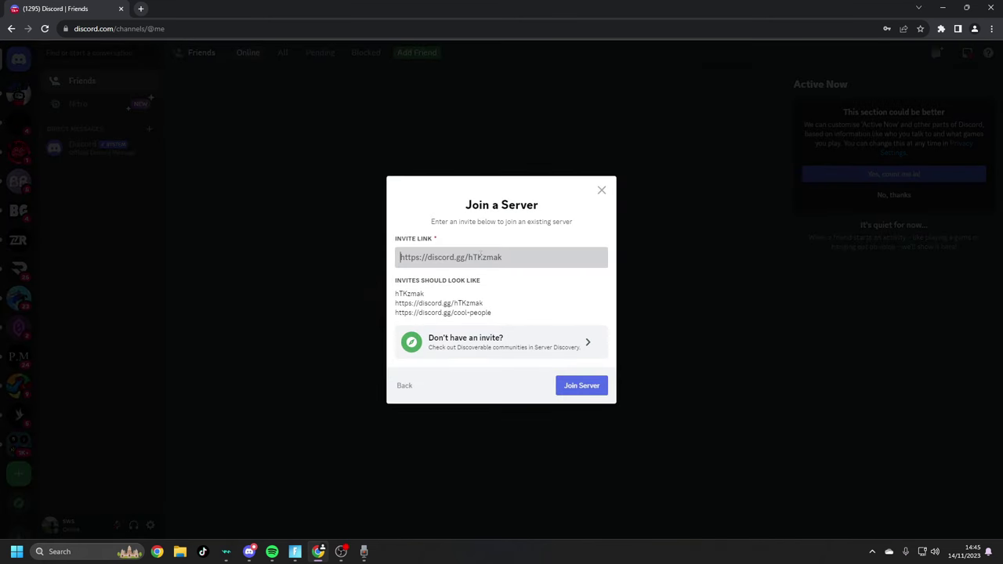
{"action": "type", "text": "https://discord.gg/24sPw7zEEm"}
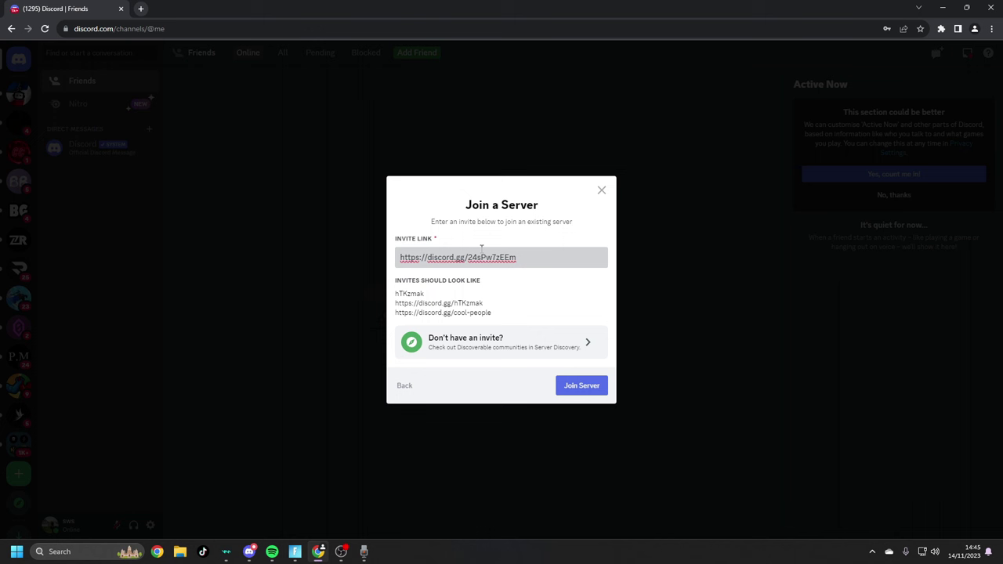
{"action": "left_click", "coordinate": [580, 388]}
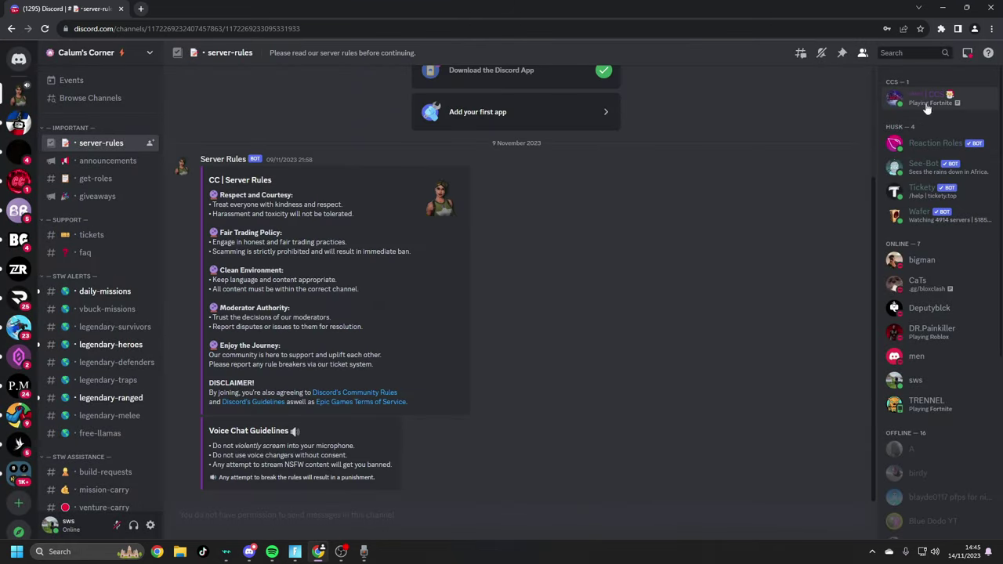
- Run the Wafer bot's /login command in the bot-commands channel without the optional method
{"action": "scroll", "coordinate": [81, 476], "scroll_direction": "down", "scroll_amount": 3}
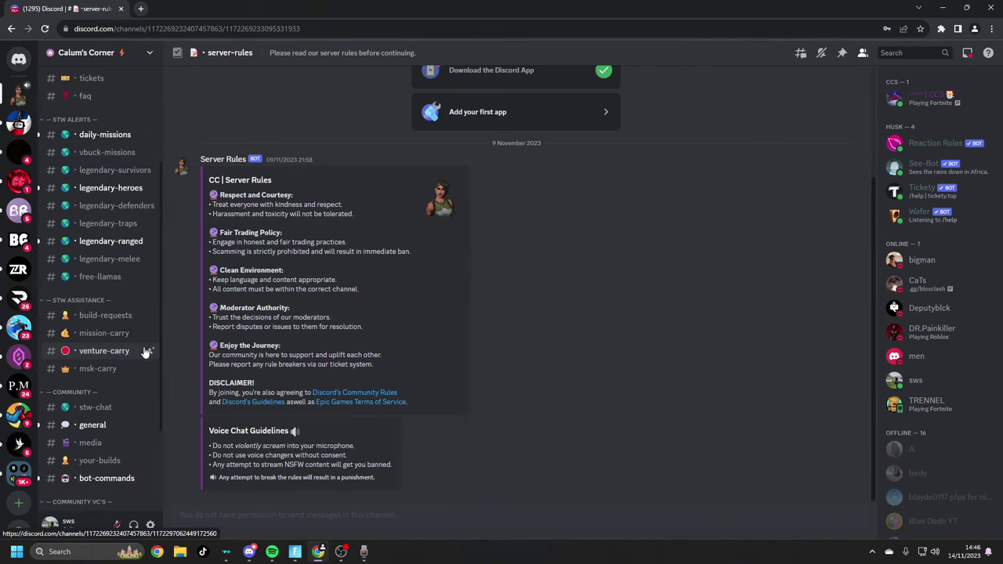
{"action": "left_click", "coordinate": [108, 478]}
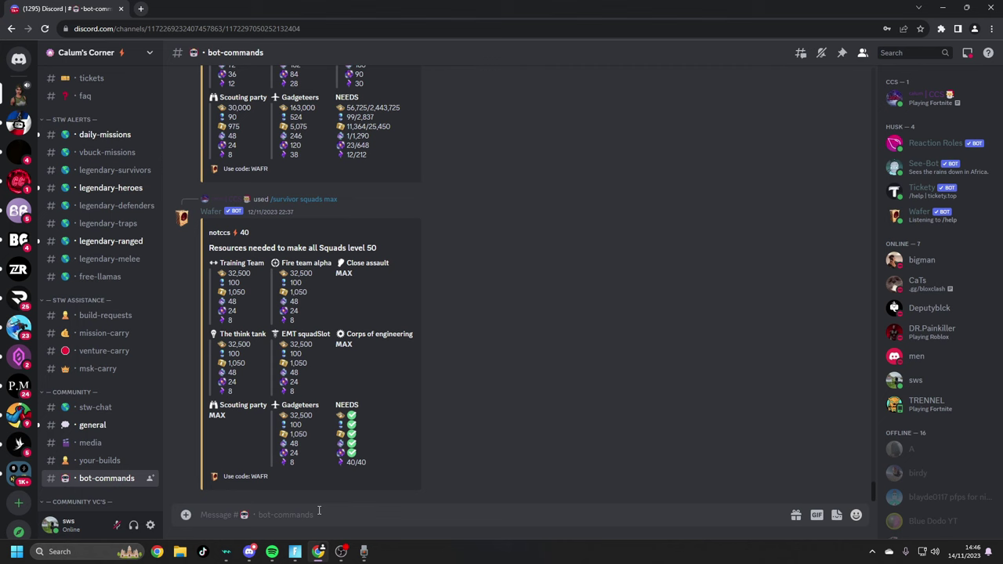
{"action": "type", "text": "/login"}
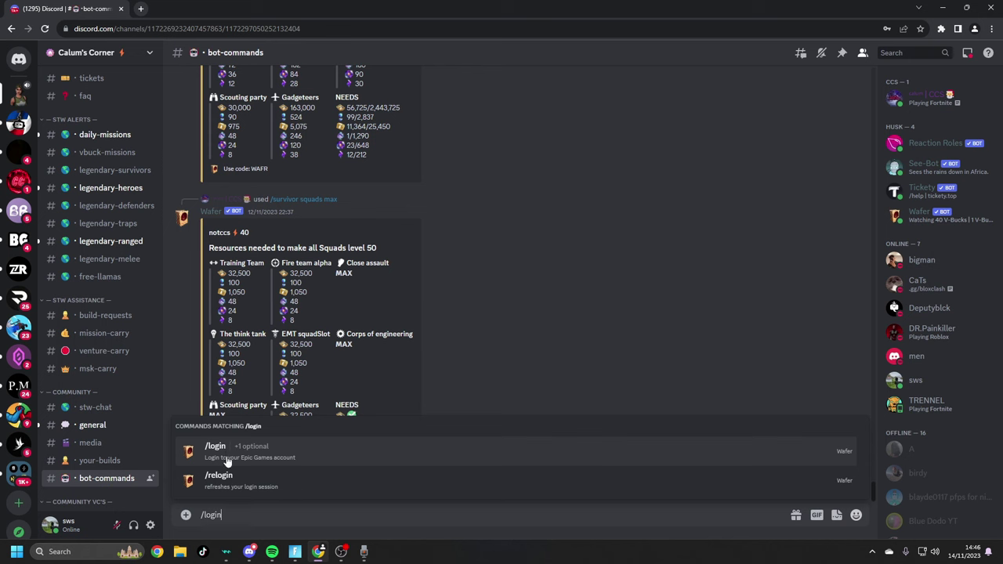
{"action": "left_click", "coordinate": [287, 460]}
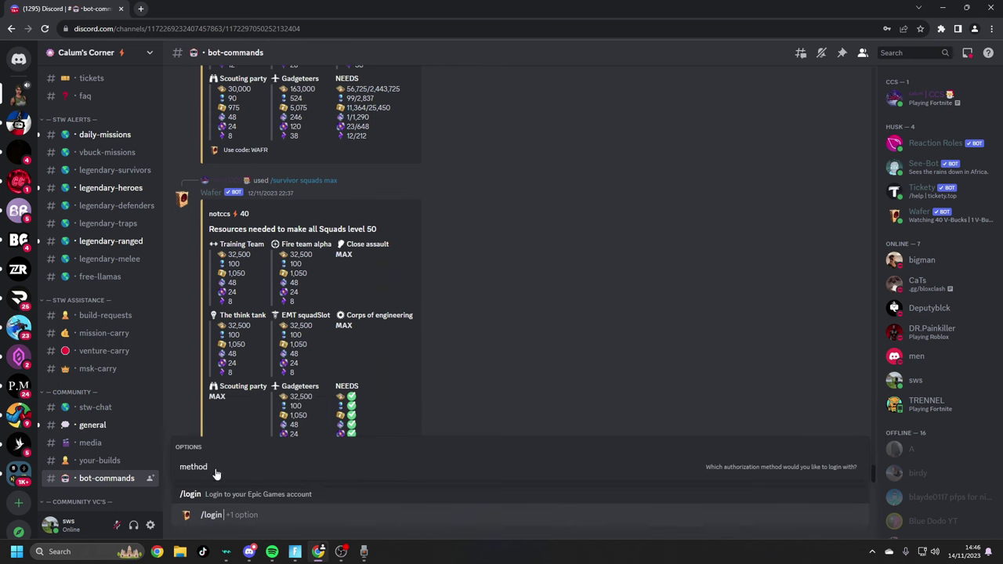
{"action": "key", "text": "Return"}
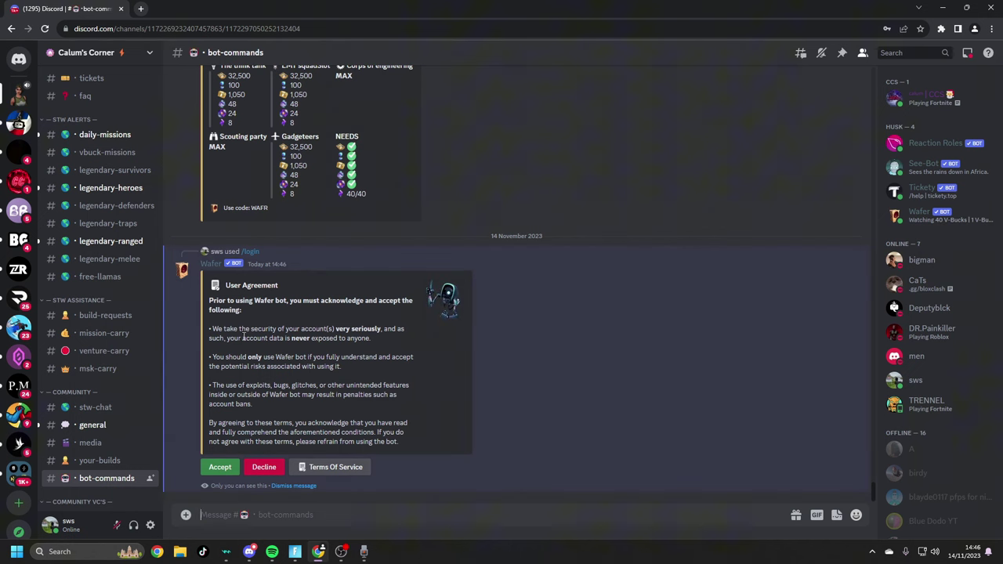
- Accept the Wafer bot's user agreement and dismiss its message
{"action": "left_click_drag", "start_coordinate": [210, 305], "coordinate": [413, 312]}
{"action": "left_click", "coordinate": [413, 316]}
{"action": "left_click", "coordinate": [220, 467]}
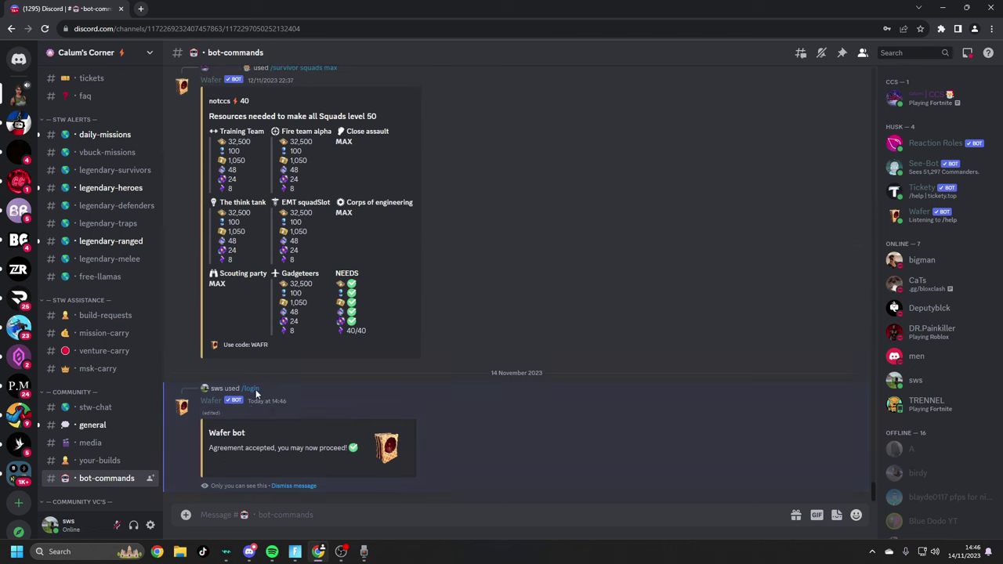
{"action": "left_click", "coordinate": [294, 486]}
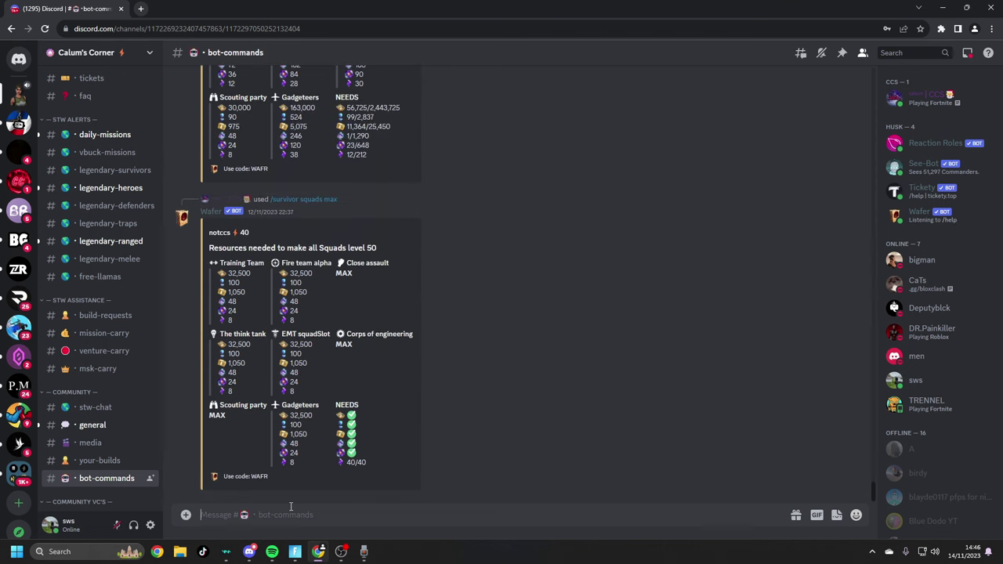
- Run Wafer's /login command again to request the Epic Games account linking instructions
{"action": "type", "text": "/log"}
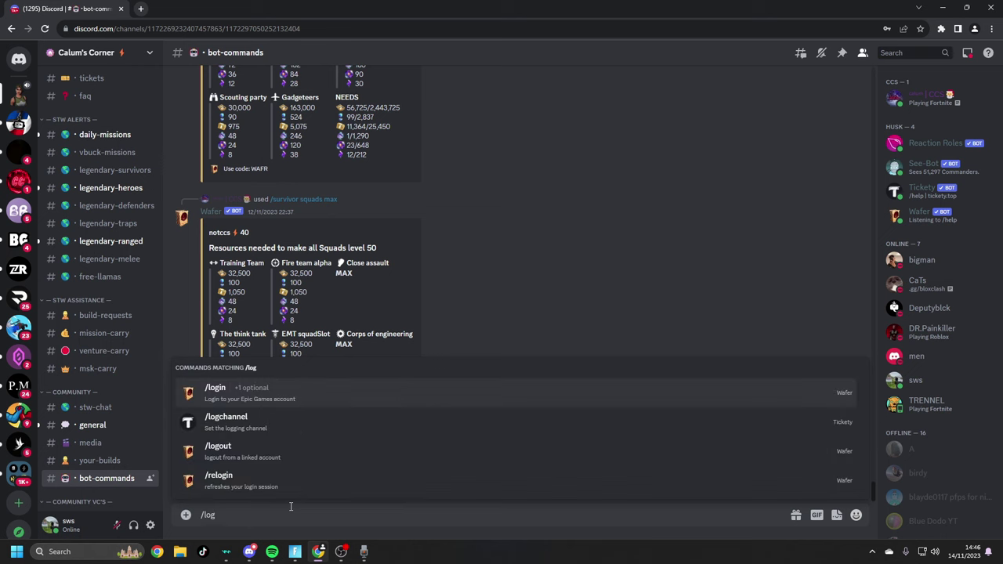
{"action": "key", "text": "Return"}
{"action": "key", "text": "Return"}
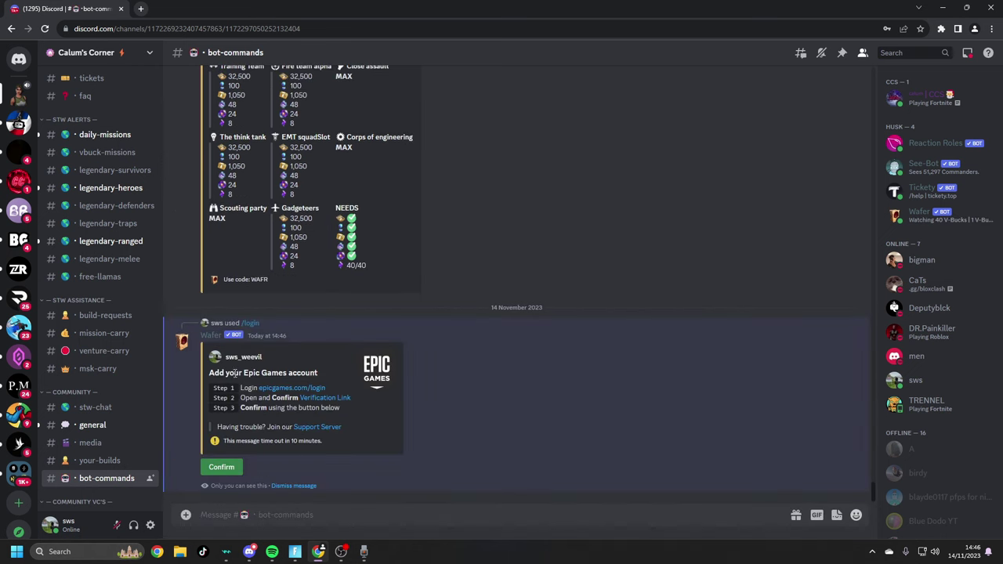
- Visit the epicgames.com/login link from the bot's Step 1, then return to the Discord channel
{"action": "left_click", "coordinate": [227, 388]}
{"action": "left_click", "coordinate": [287, 390]}
{"action": "left_click", "coordinate": [580, 344]}
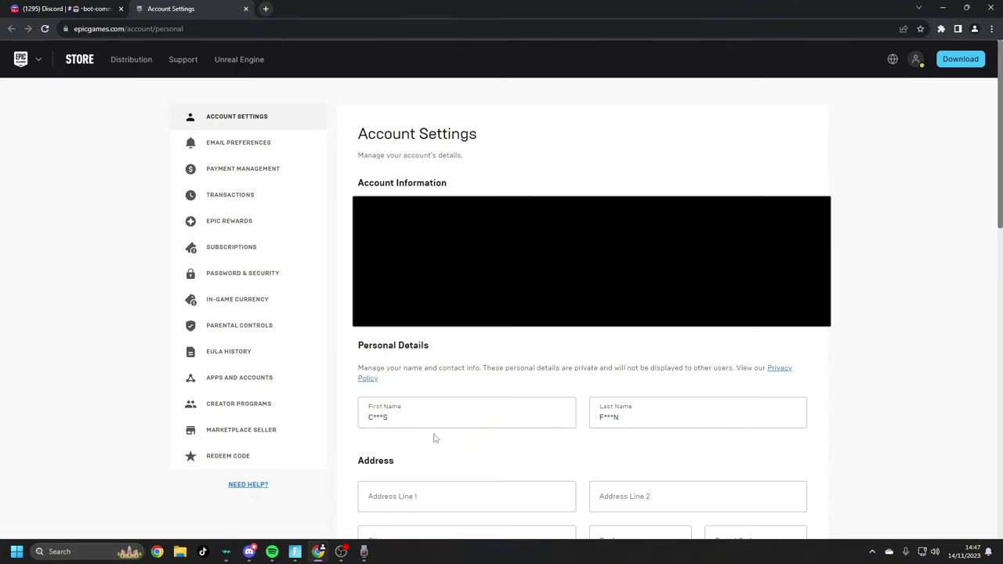
{"action": "key", "text": "ctrl+shift+Tab"}
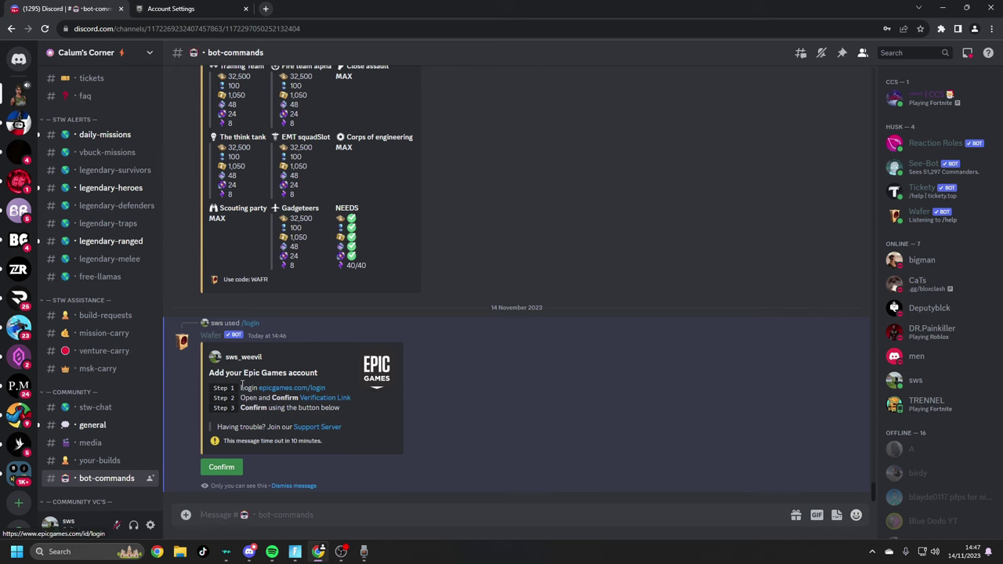
- Approve the Fortnite sign-in through the bot's verification link and confirm the Epic Games login in the bot's message
{"action": "left_click", "coordinate": [332, 399]}
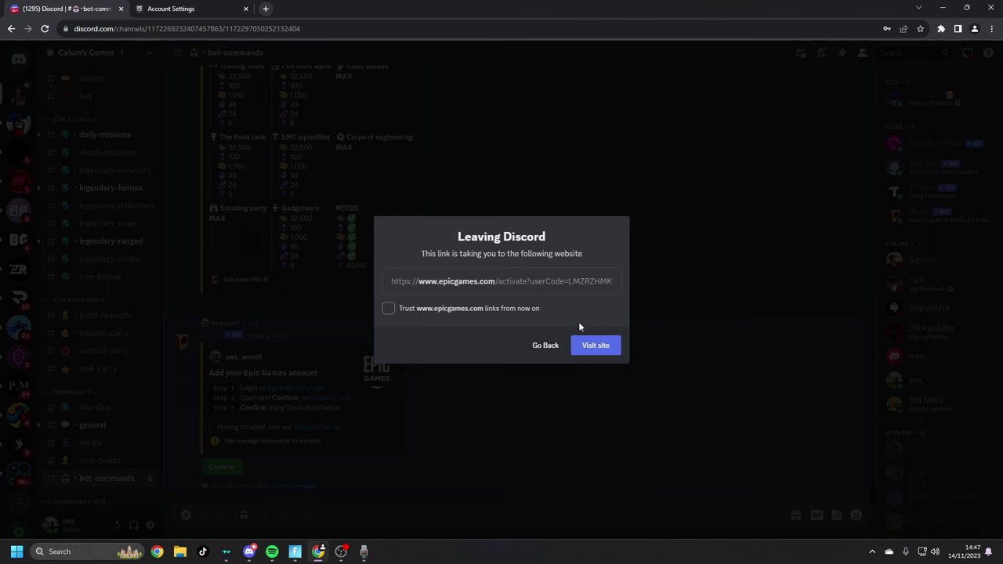
{"action": "left_click", "coordinate": [594, 345]}
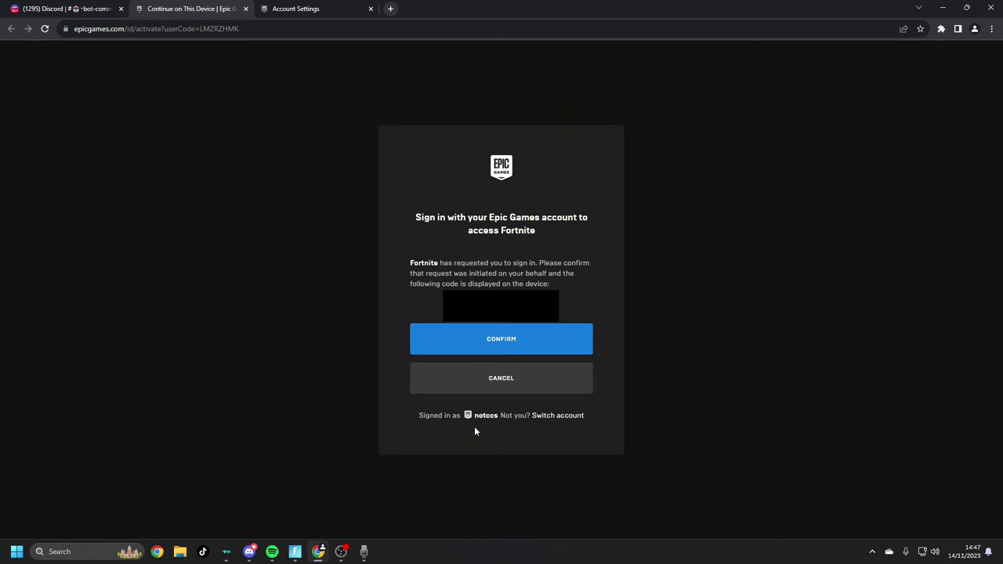
{"action": "left_click", "coordinate": [504, 342]}
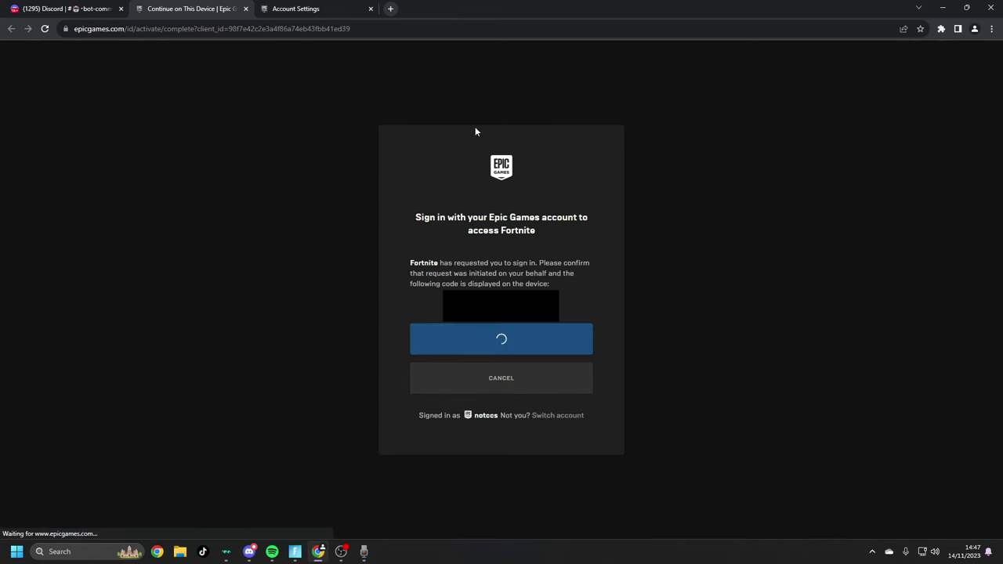
{"action": "key", "text": "ctrl+w"}
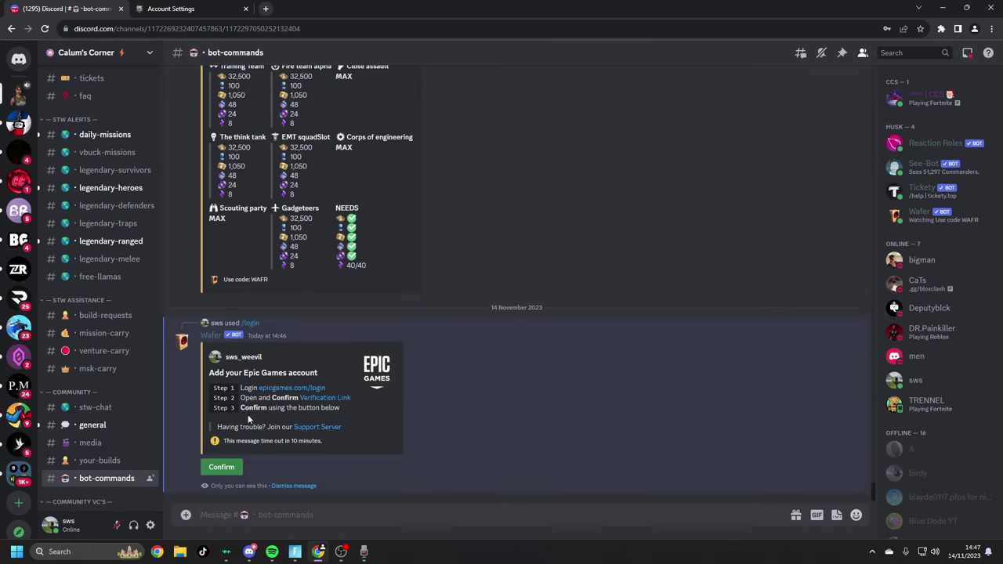
{"action": "left_click", "coordinate": [221, 467]}
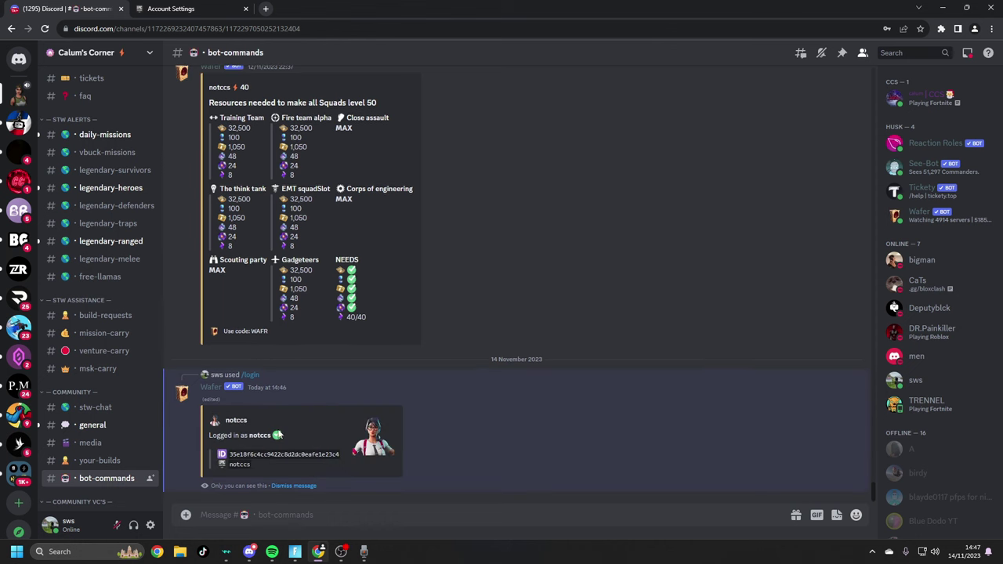
{"action": "left_click_drag", "start_coordinate": [208, 433], "coordinate": [345, 467]}
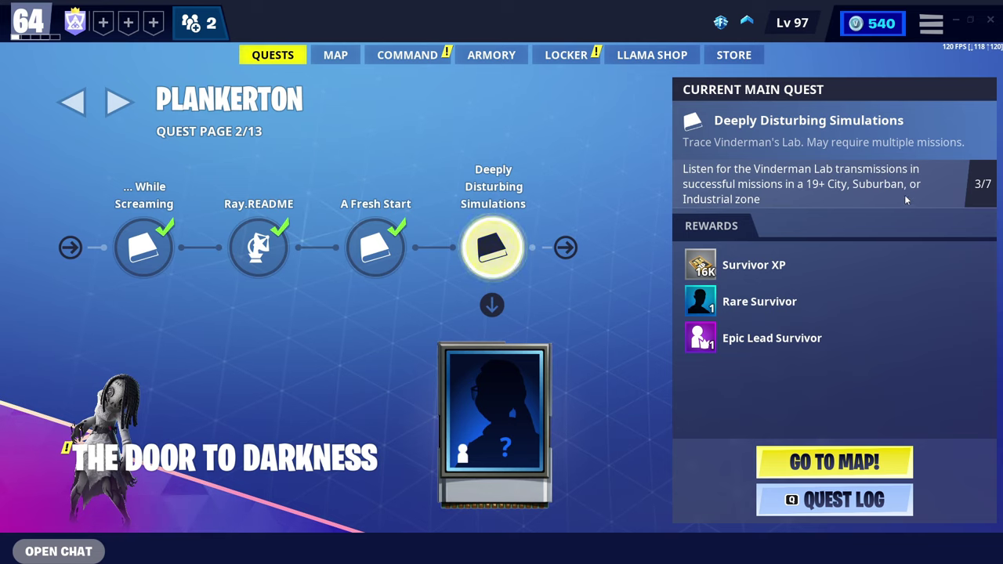
- In Fortnite, go to the map from the current main quest and select the Suburbs mission Fight Category 2 Storm in Plankerton
{"action": "left_click", "coordinate": [856, 461]}
{"action": "scroll", "coordinate": [415, 271], "scroll_direction": "up", "scroll_amount": 5}
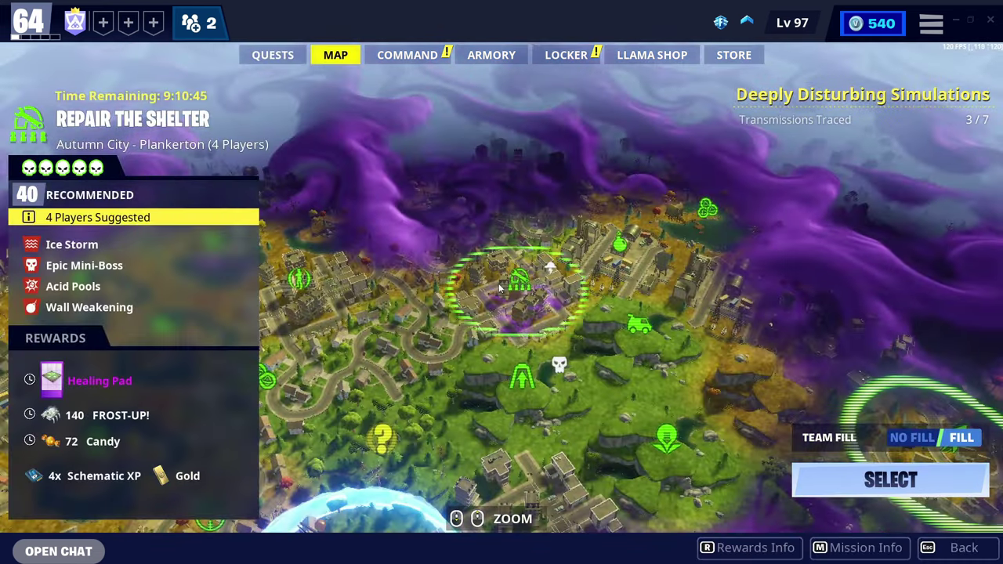
{"action": "scroll", "coordinate": [285, 277], "scroll_direction": "down", "scroll_amount": 5}
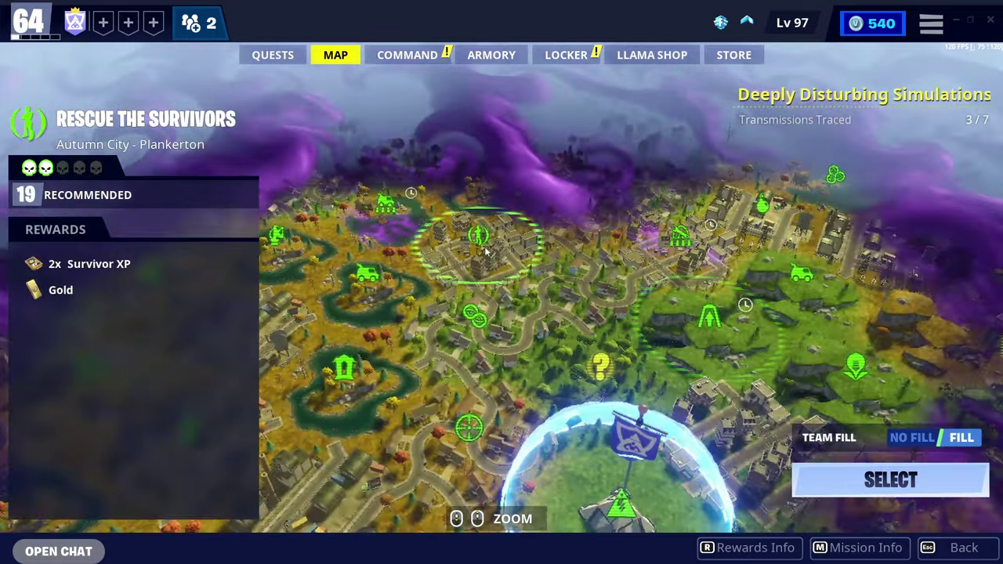
{"action": "left_click", "coordinate": [473, 316]}
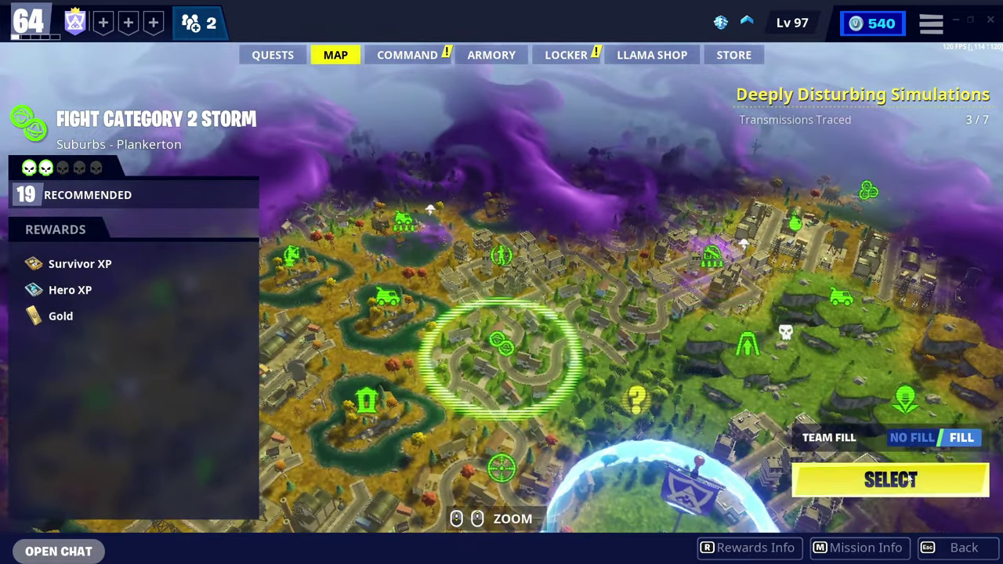
{"action": "left_click", "coordinate": [902, 480]}
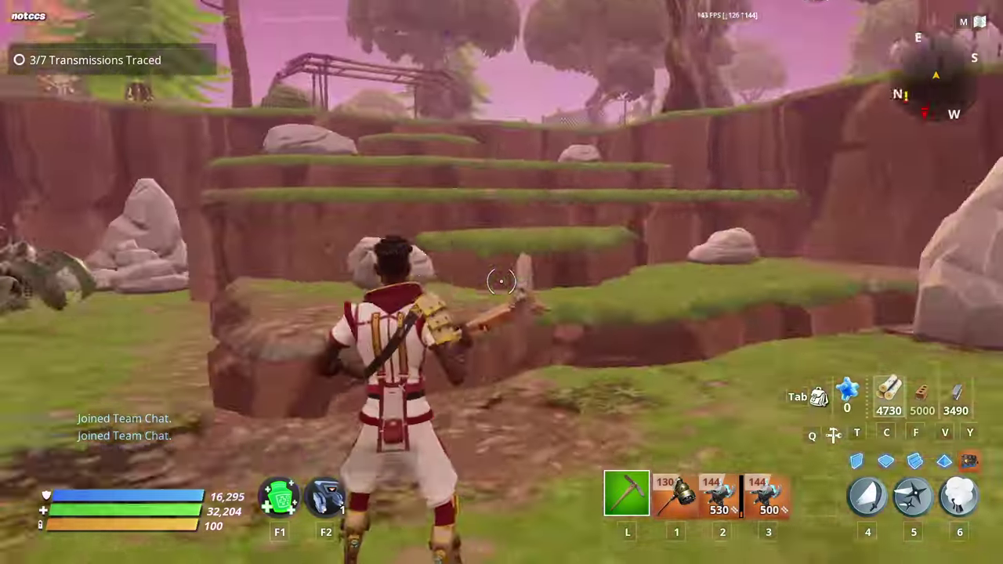
- Run through the suburb and up the cliff to the yellow marker and deploy the listening device for the transmissions quest
{"action": "key", "text": "w"}
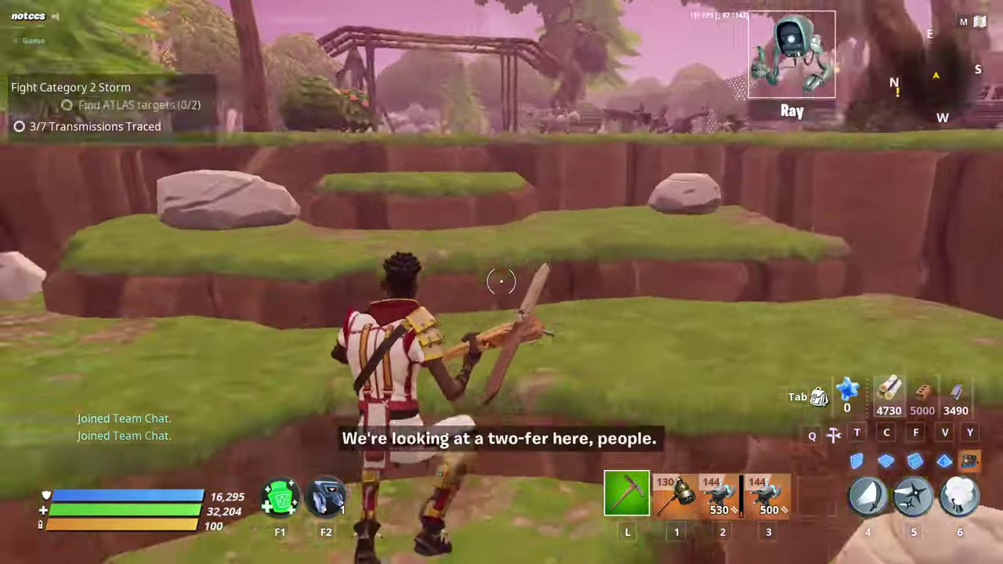
{"action": "key", "text": "w"}
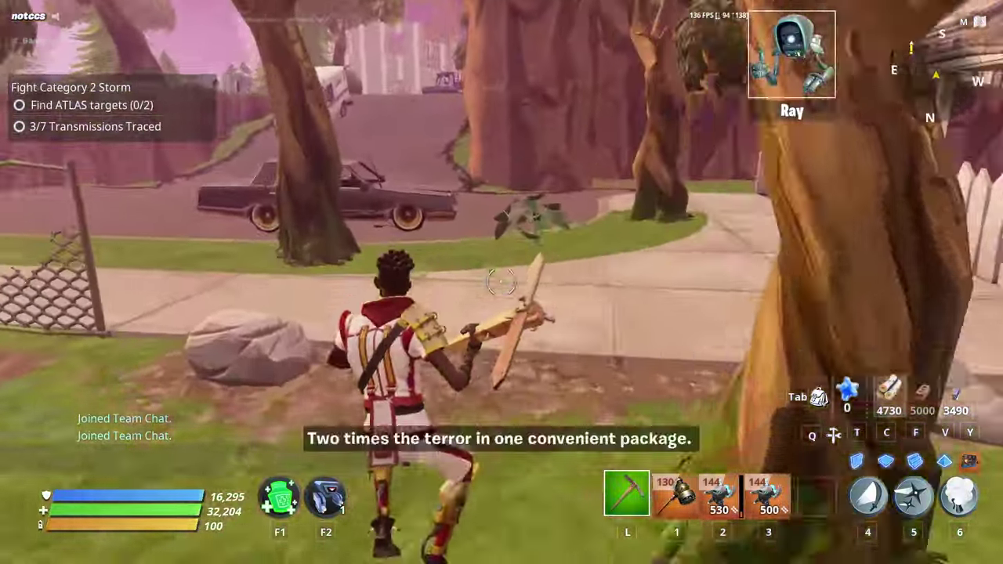
{"action": "key", "text": "w"}
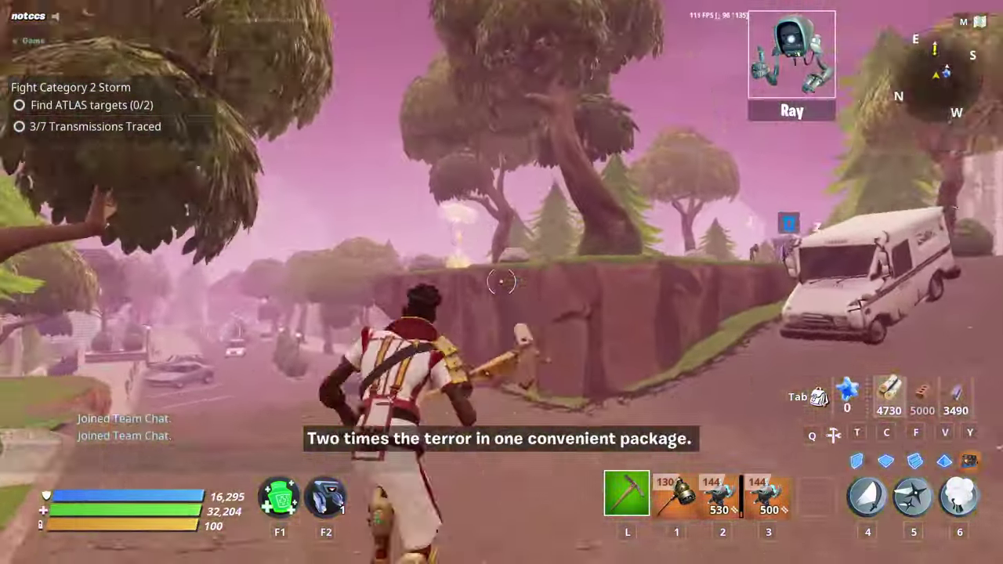
{"action": "key", "text": "w"}
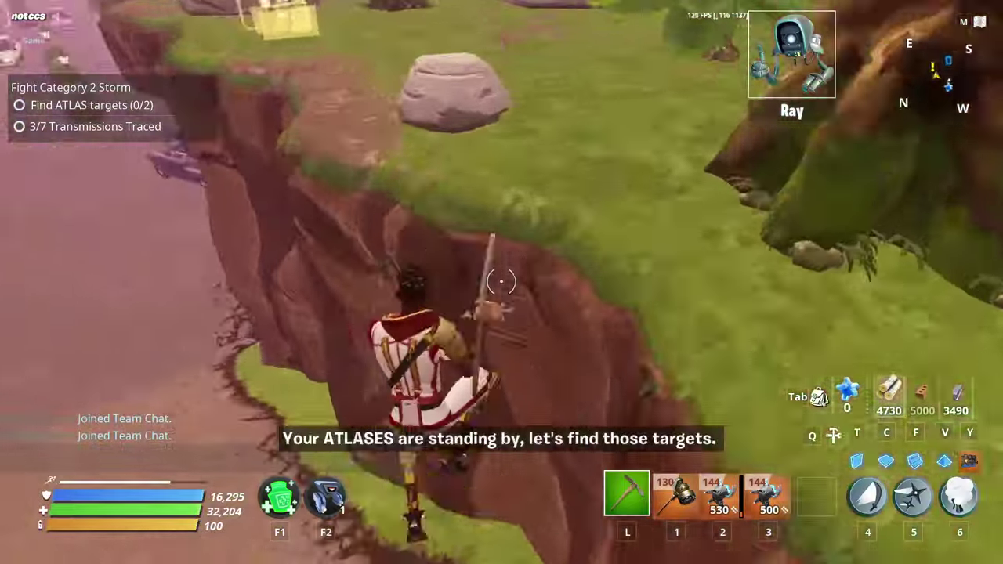
{"action": "key", "text": "w"}
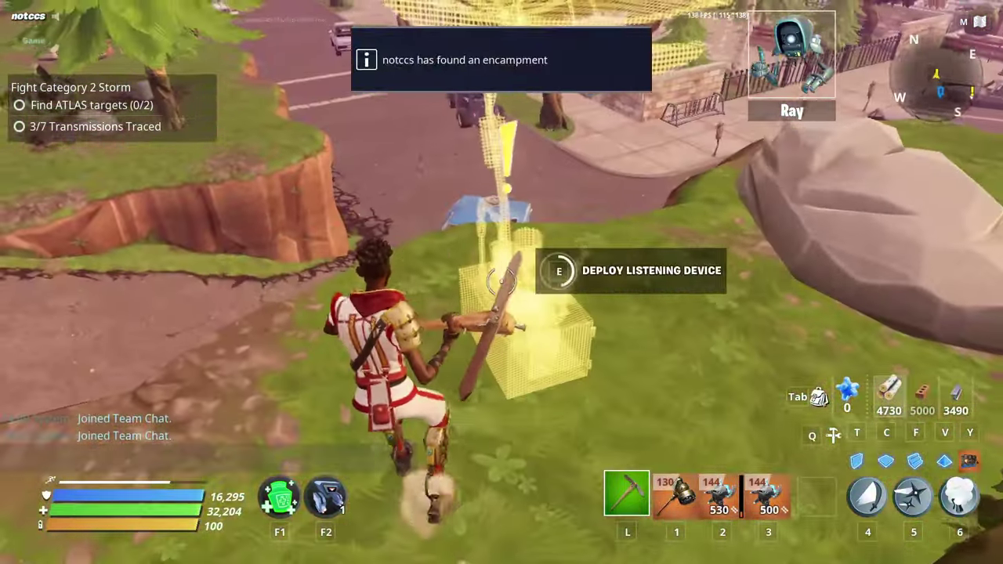
{"action": "key", "text": "e"}
{"action": "key", "text": "w"}
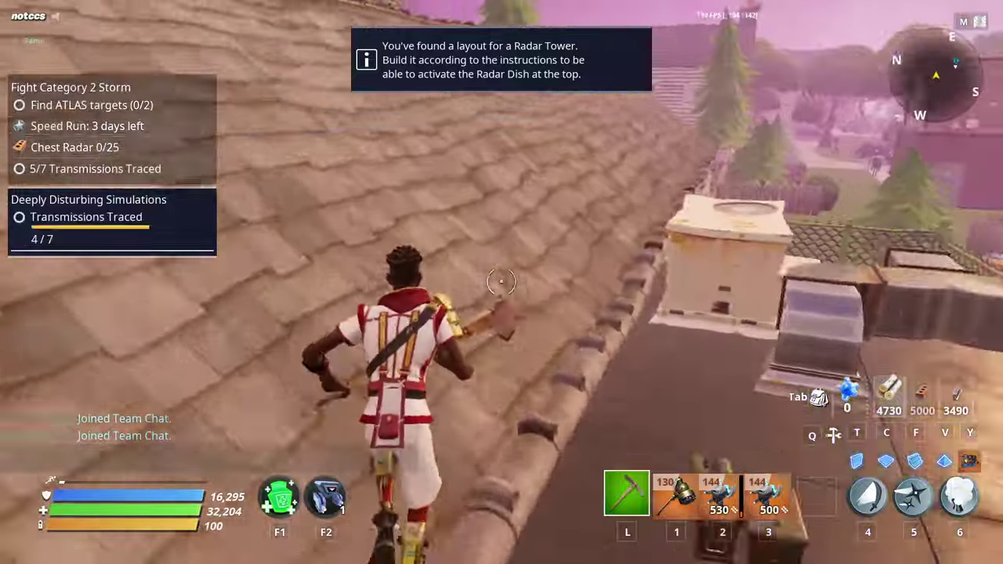
- Run across the suburb to the yellow marker on the flat roof and deploy the listening device beside the air-conditioning unit
{"action": "key", "text": "w"}
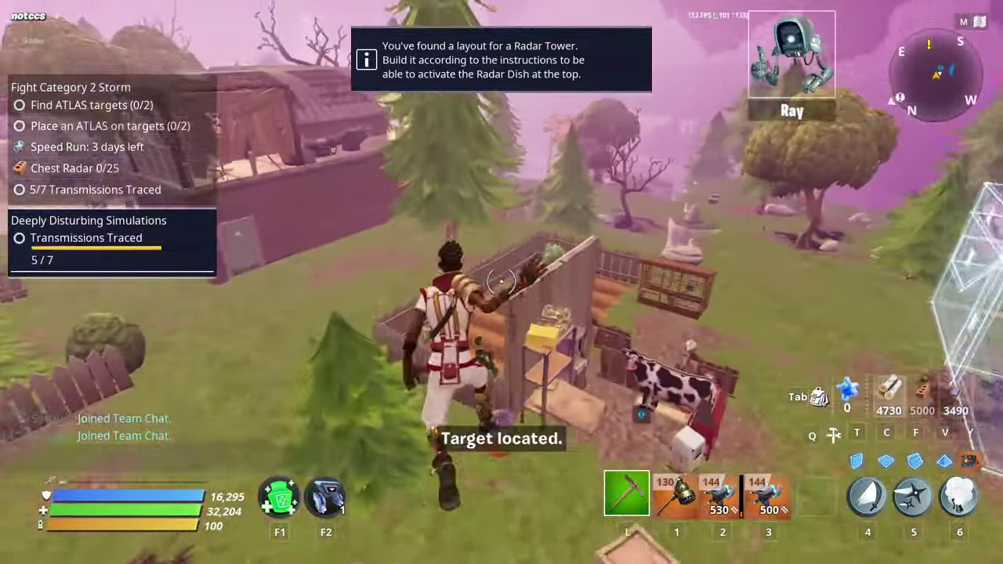
{"action": "key", "text": "w"}
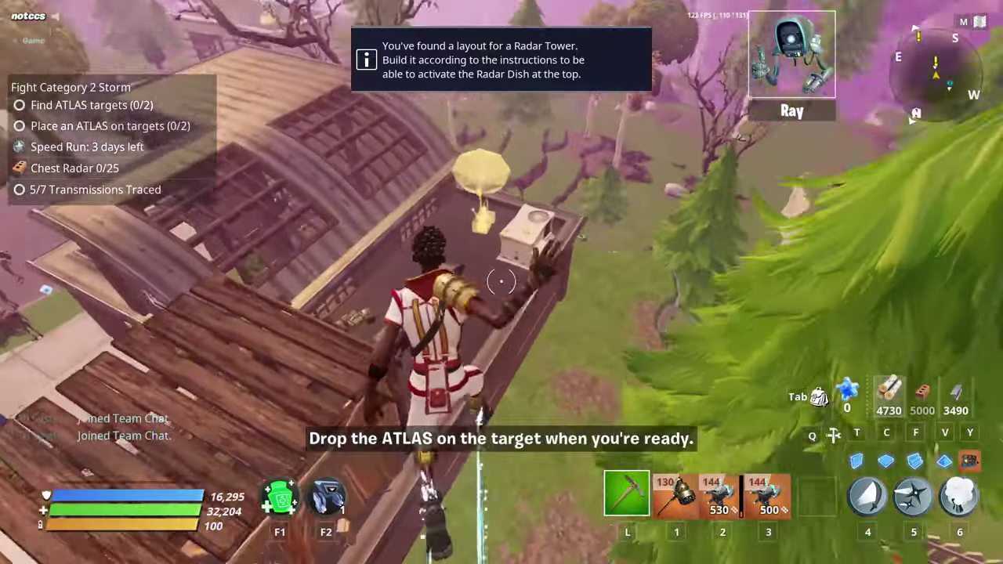
{"action": "key", "text": "e"}
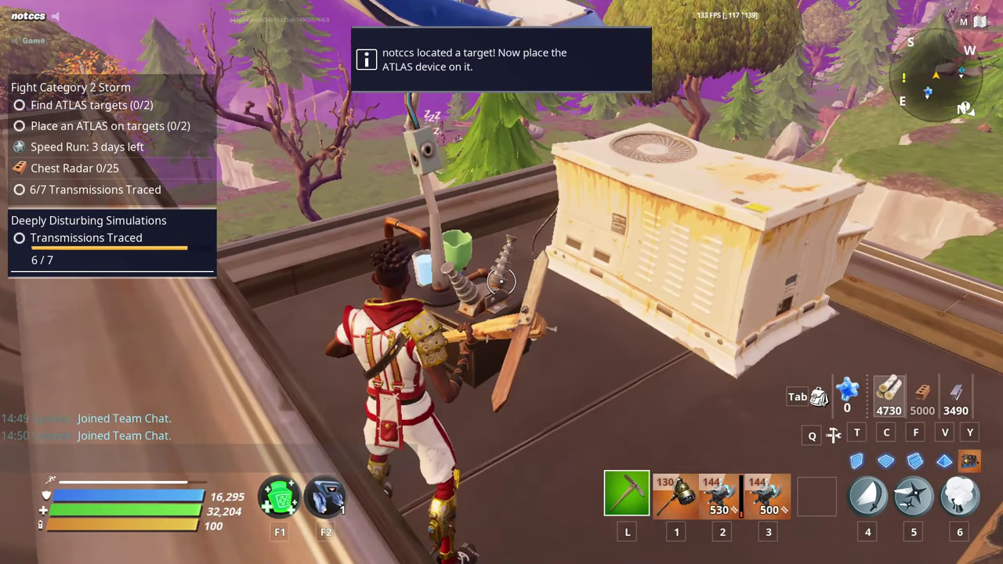
- Switch to the Discord bot-commands channel, run the Wafer bot's /savequest command and decline using support code WAFR
{"action": "key", "text": "alt+Tab"}
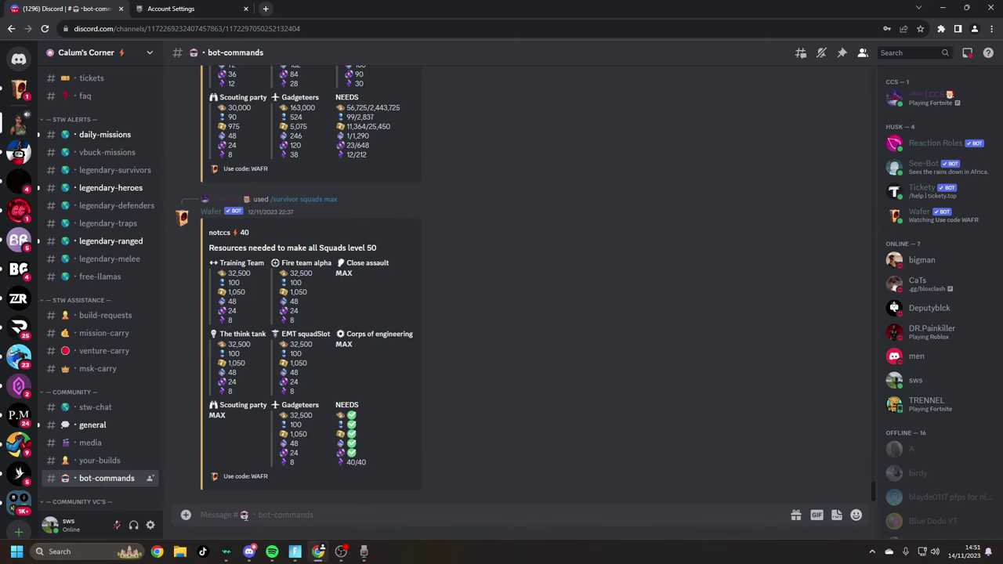
{"action": "type", "text": "/save"}
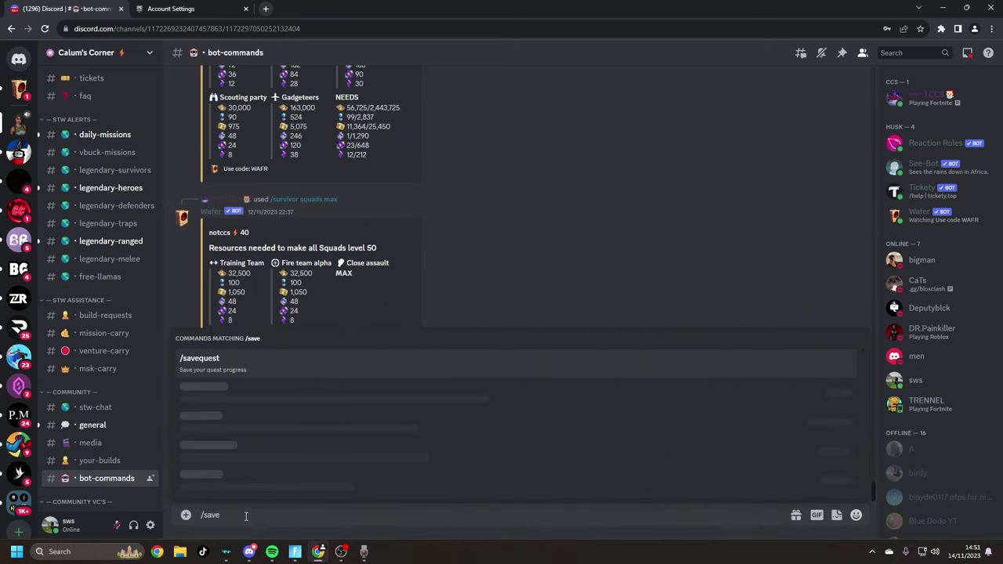
{"action": "key", "text": "Tab"}
{"action": "key", "text": "Return"}
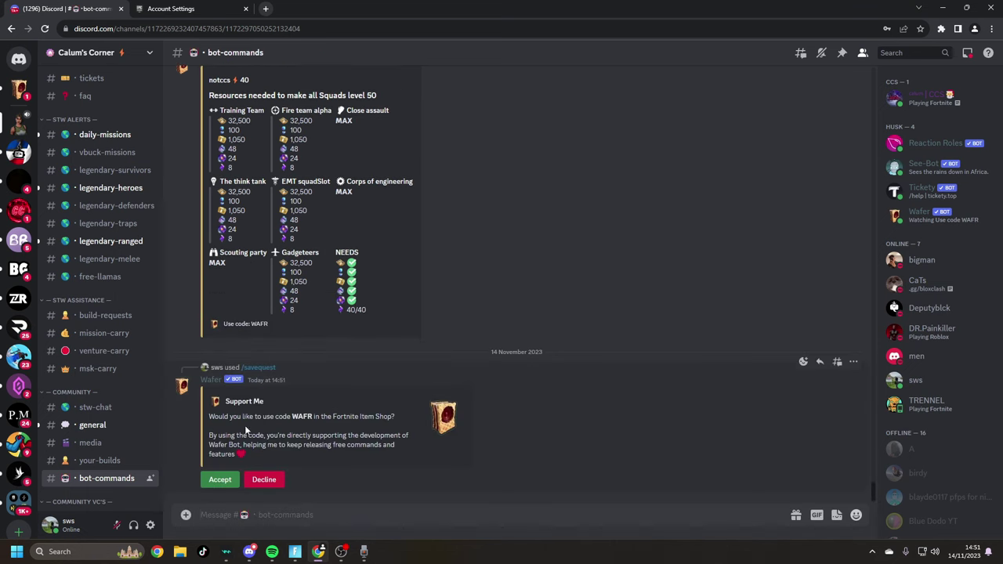
{"action": "left_click", "coordinate": [266, 479]}
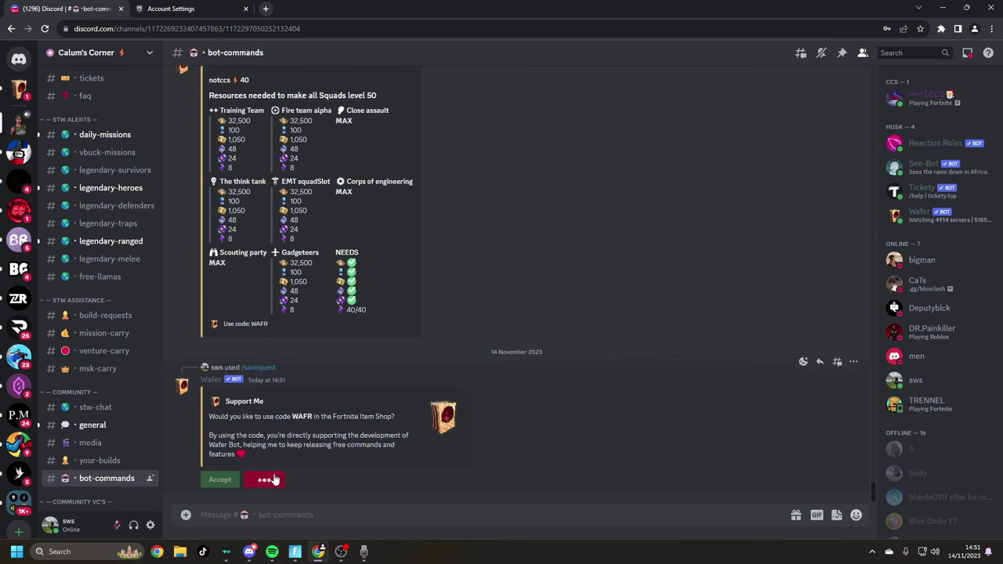
- Run /savequest again in the bot-commands channel to save the quest progress
{"action": "left_click", "coordinate": [291, 512]}
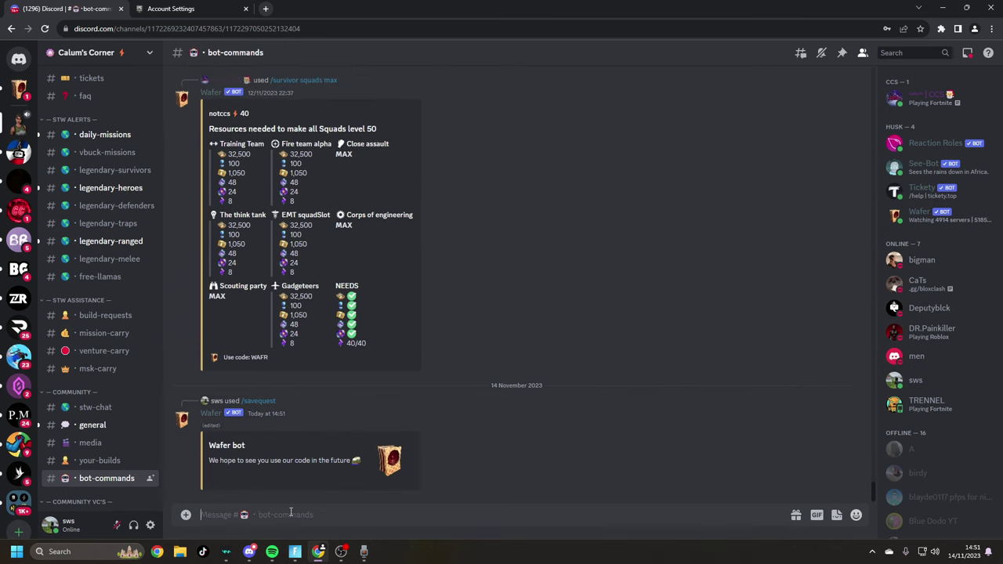
{"action": "type", "text": "/savequest"}
{"action": "key", "text": "Return"}
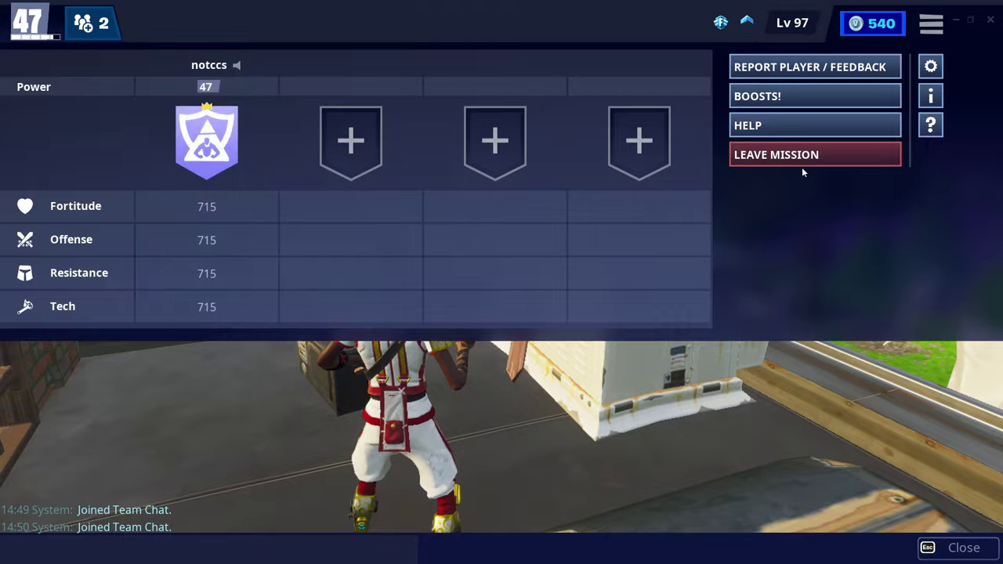
- Return to Fortnite, leave the current mission and confirm leaving
{"action": "left_click", "coordinate": [796, 155]}
{"action": "left_click", "coordinate": [618, 367]}
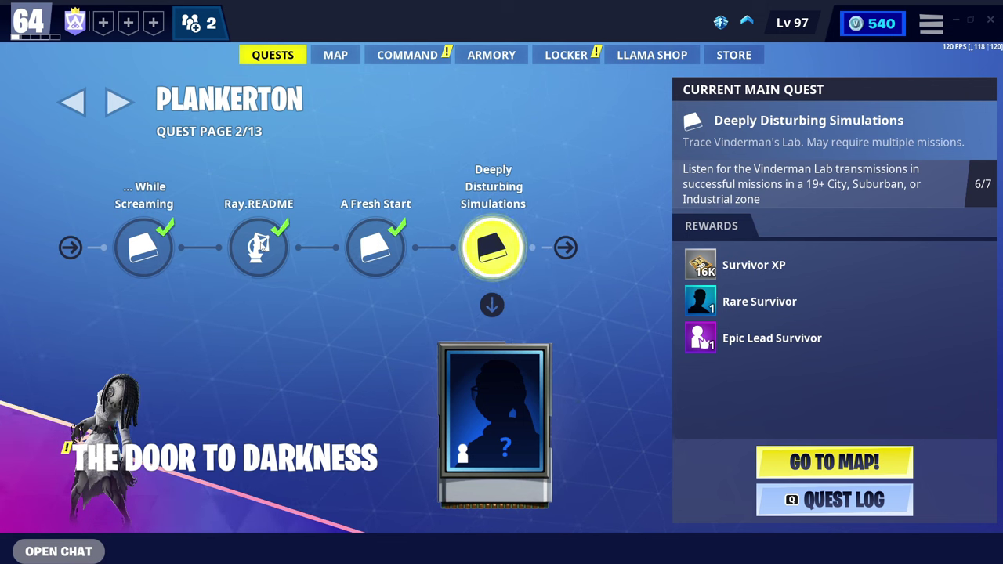
- Review the completed quests on Plankerton quest pages 2 and 1, including ... While Screaming and Two Swirls
{"action": "left_click", "coordinate": [258, 248]}
{"action": "left_click", "coordinate": [157, 245]}
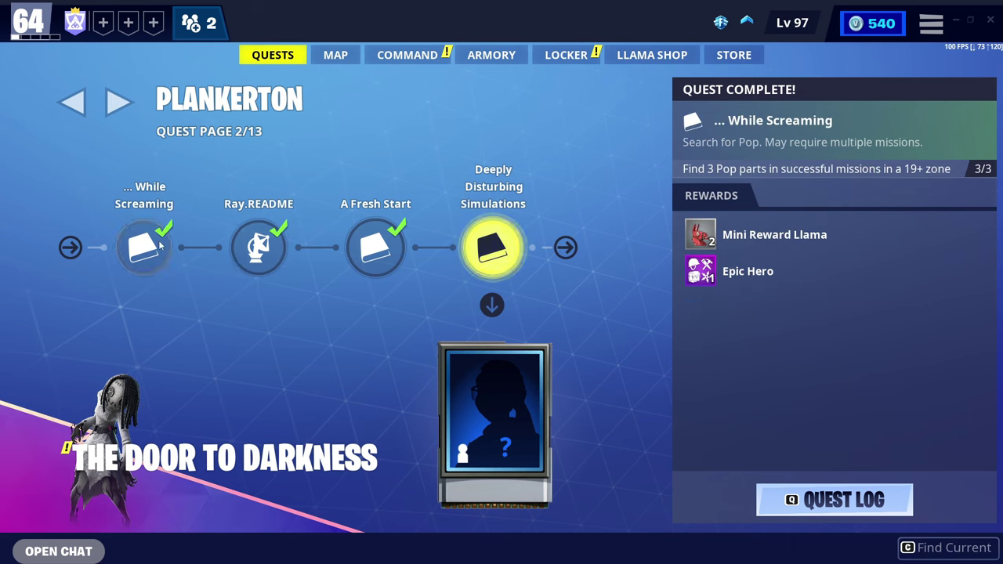
{"action": "left_click", "coordinate": [73, 102]}
{"action": "left_click", "coordinate": [264, 256]}
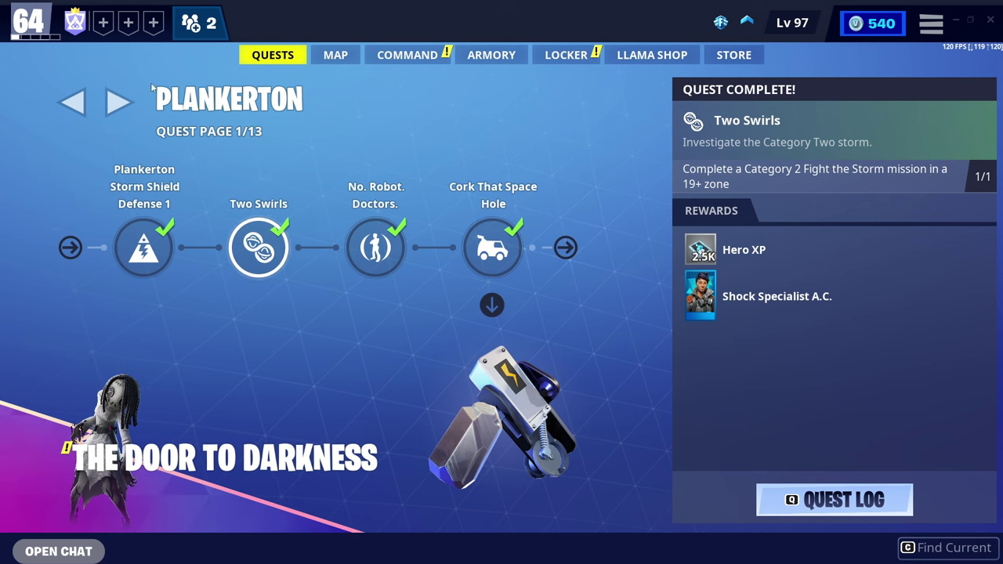
{"action": "left_click", "coordinate": [119, 102]}
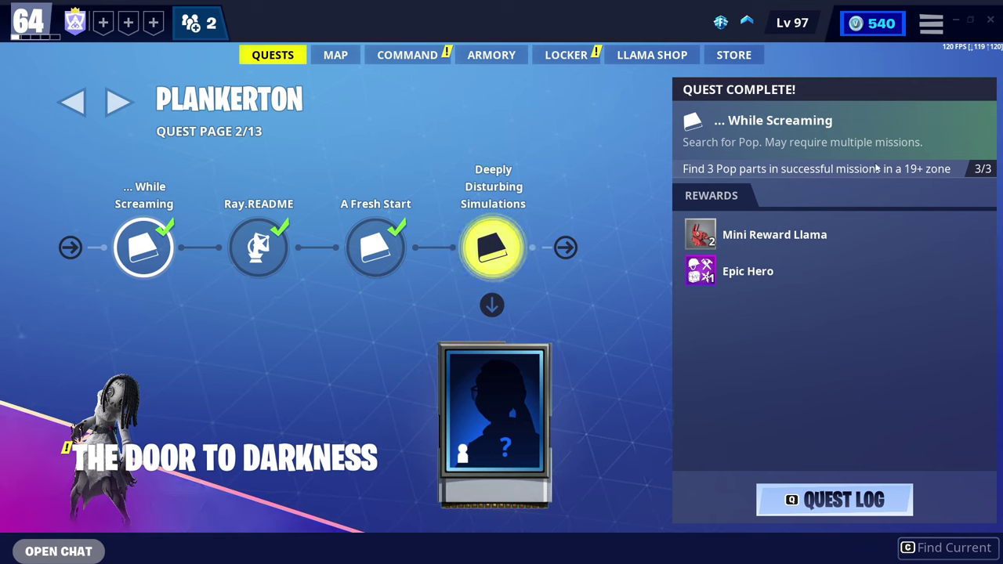
- Open the world map from the quest page
{"action": "left_click", "coordinate": [344, 58]}
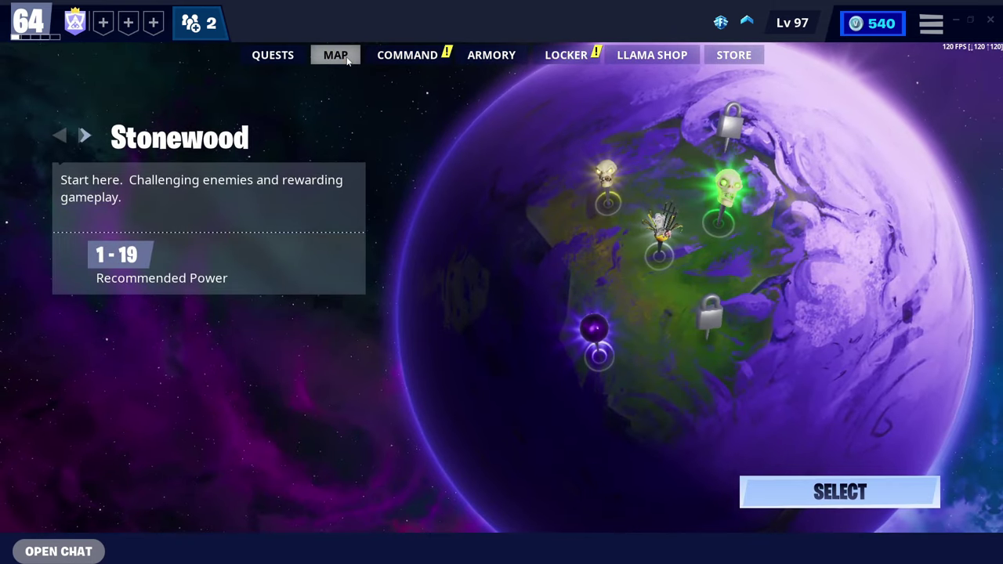